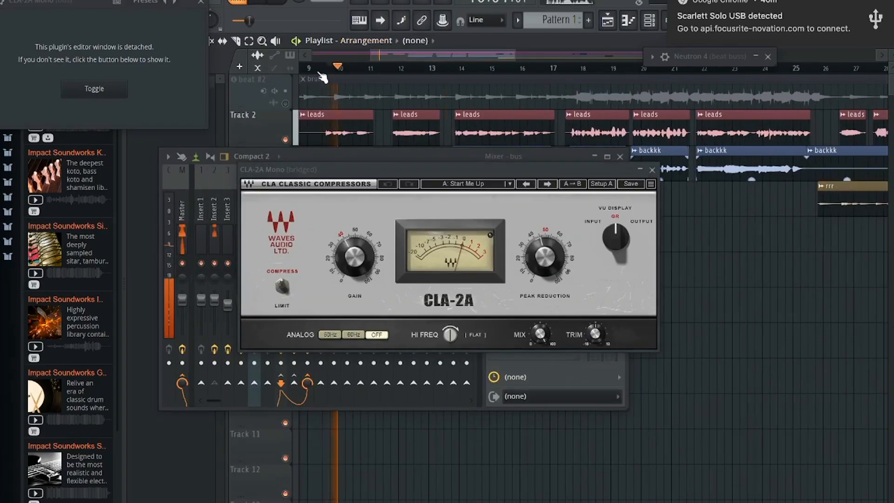
Step: Fine-tune the CLA-2A's Peak Reduction while playing the vocal from about bar 18 and bar 38
left_click_drag(459, 172, 467, 371)
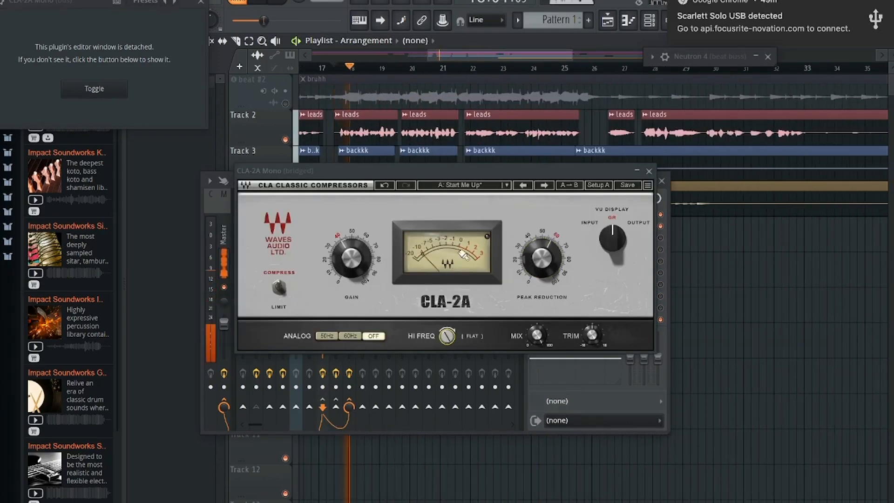
left_click_drag(542, 258, 542, 268)
left_click(363, 69)
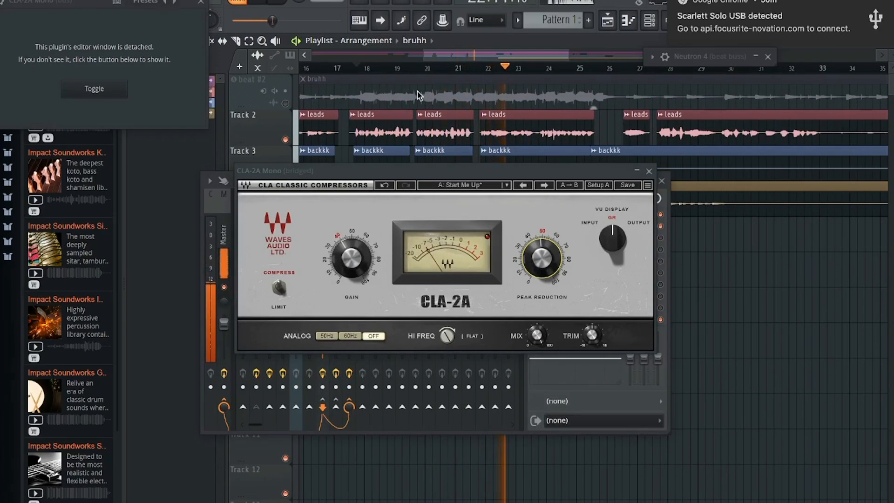
left_click_drag(557, 56, 593, 55)
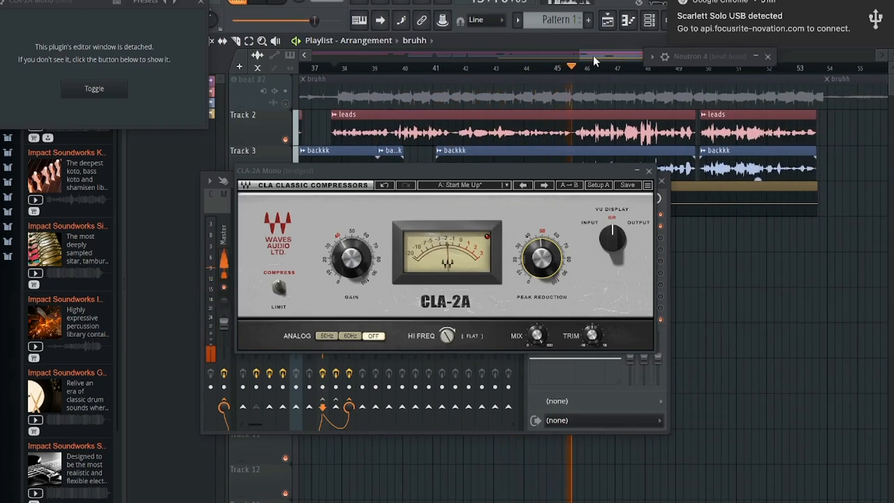
left_click(340, 69)
left_click_drag(541, 258, 541, 260)
Step: Play the song from about bar 46 and bar 19 to check the compressor's gain reduction on the vocals
left_click(584, 69)
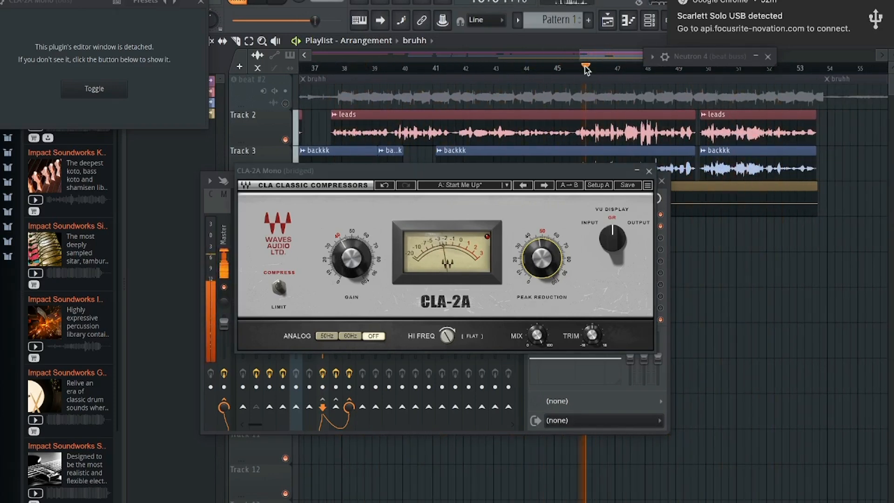
left_click(584, 69)
left_click_drag(624, 54, 448, 55)
left_click(482, 68)
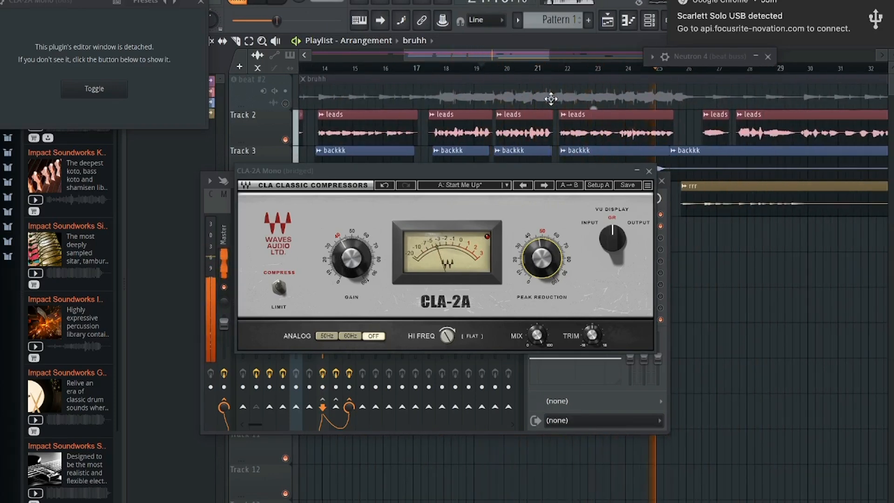
left_click_drag(625, 55, 479, 57)
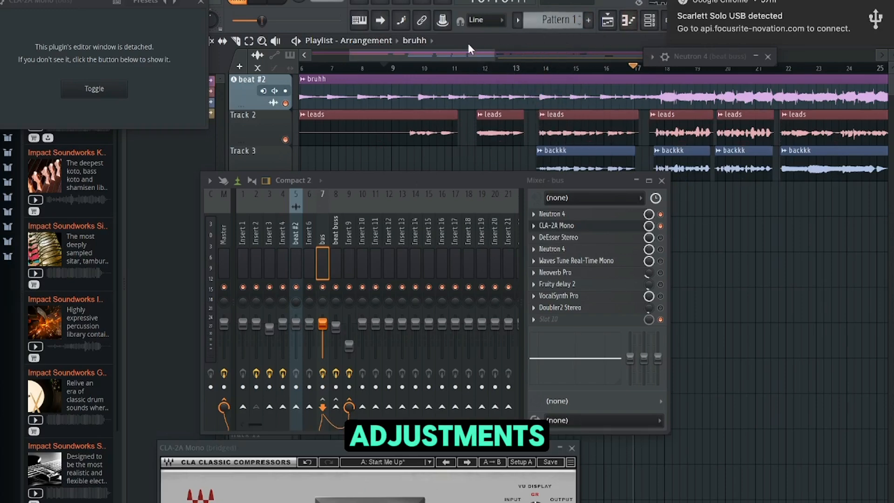
Step: Play the mix from about bar 9 through the vocal entries and stop playback
left_click_drag(457, 56, 470, 55)
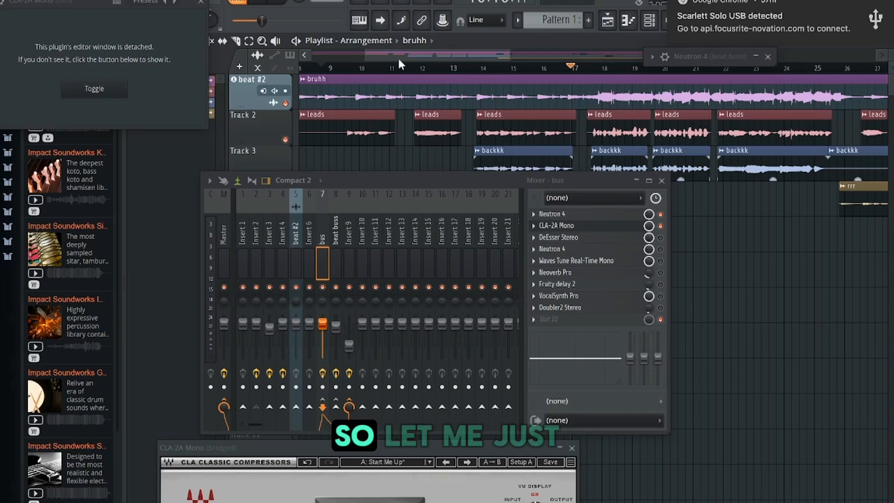
scroll(401, 56, "left", 2)
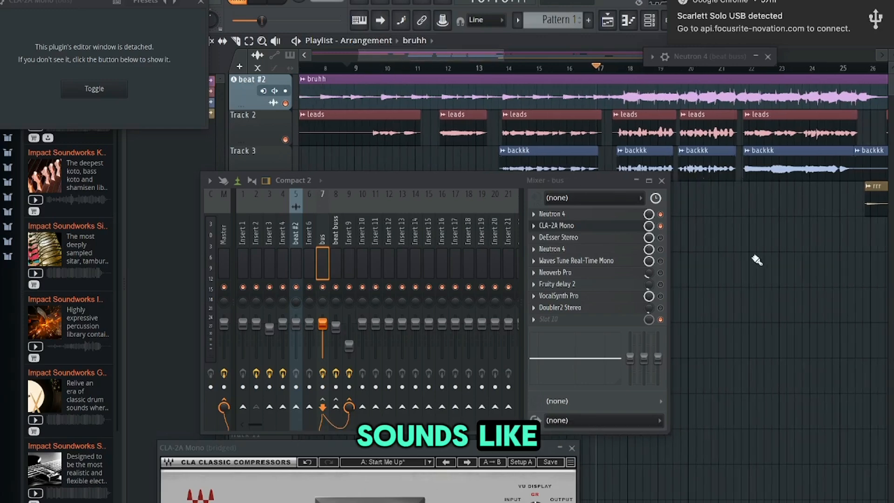
left_click(362, 67)
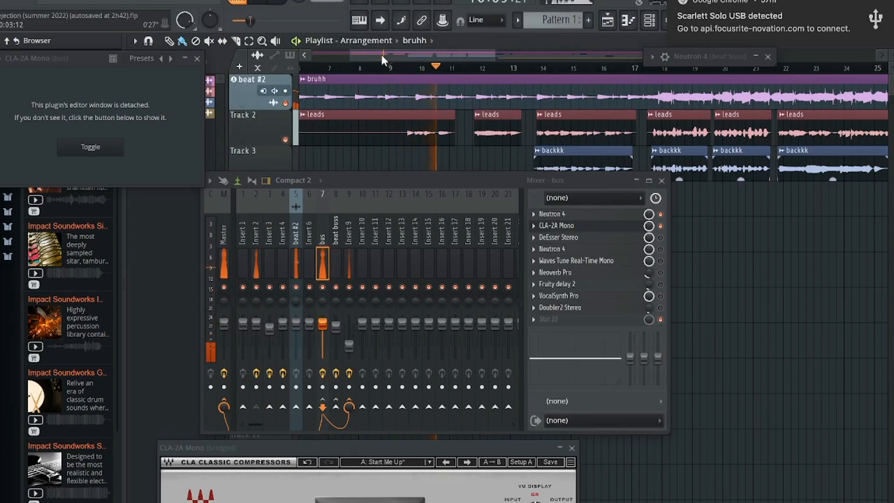
left_click_drag(386, 55, 418, 57)
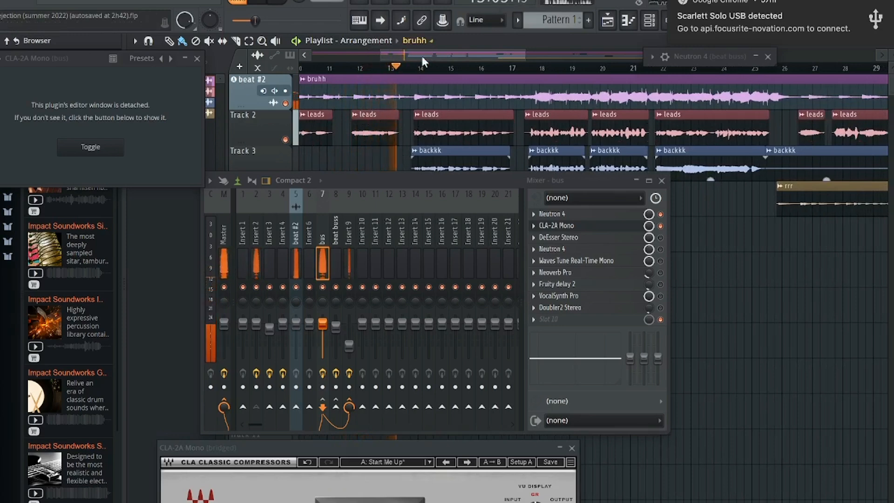
left_click_drag(422, 56, 443, 58)
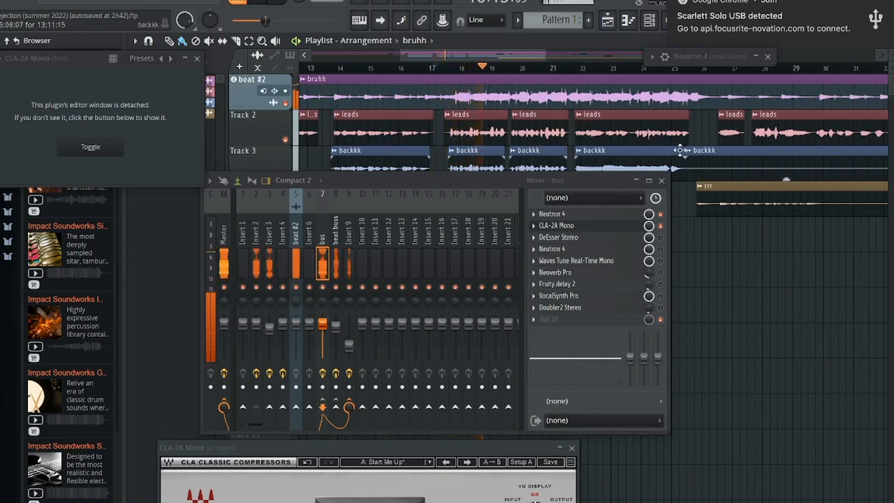
left_click(257, 1)
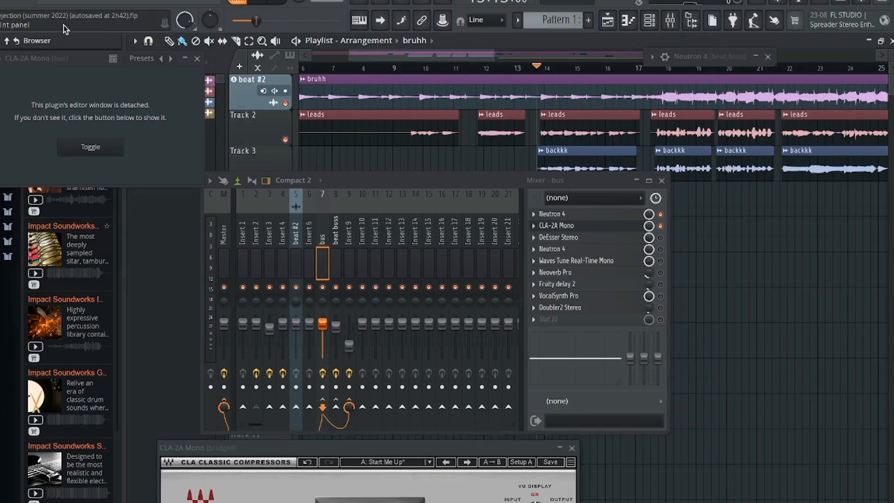
Step: Inspect the Master and beat buss mixer tracks with their effect chains
left_click_drag(367, 55, 404, 61)
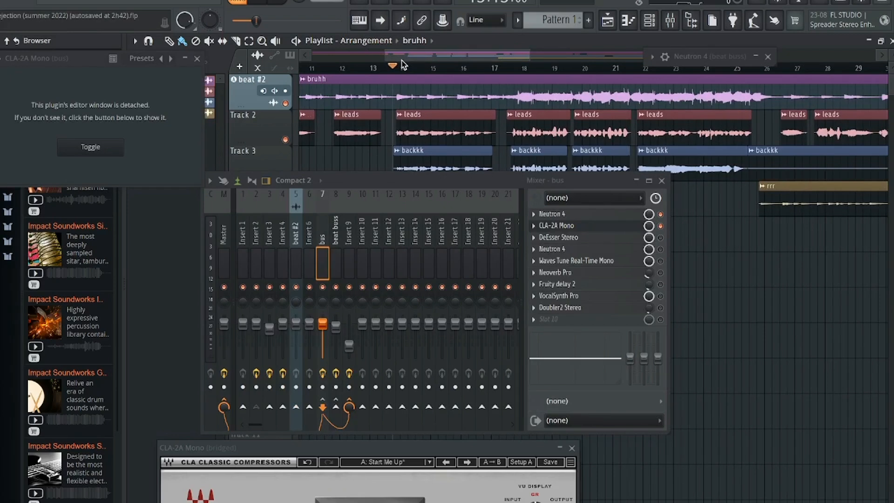
scroll(229, 256, "down", 2)
scroll(230, 255, "up", 2)
left_click(225, 257)
left_click(336, 260)
left_click_drag(252, 425, 258, 425)
left_click(280, 266)
left_click(292, 266)
scroll(292, 266, "up", 3)
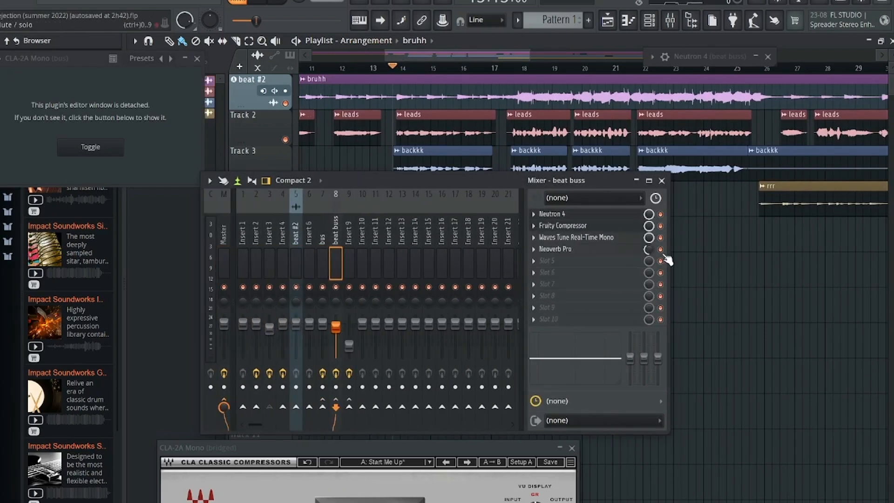
Step: Close the mixer window to uncover the playlist
left_click(636, 180)
left_click_drag(454, 56, 417, 60)
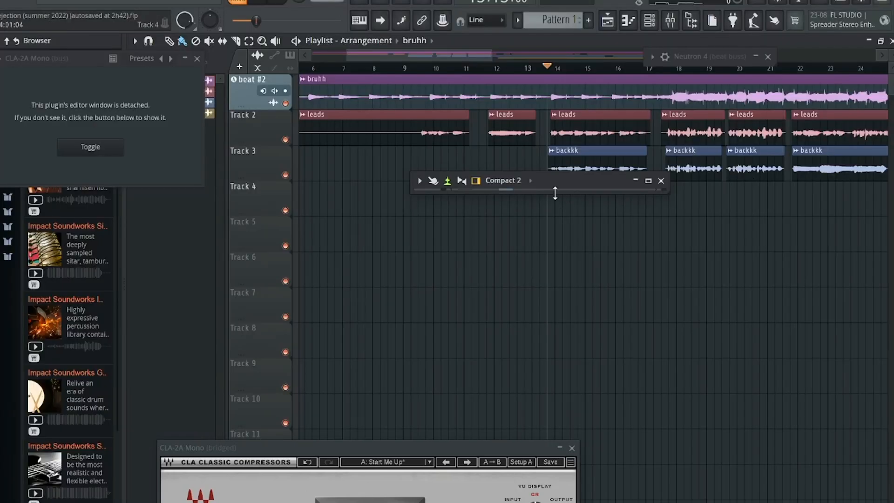
left_click(636, 180)
left_click(636, 180)
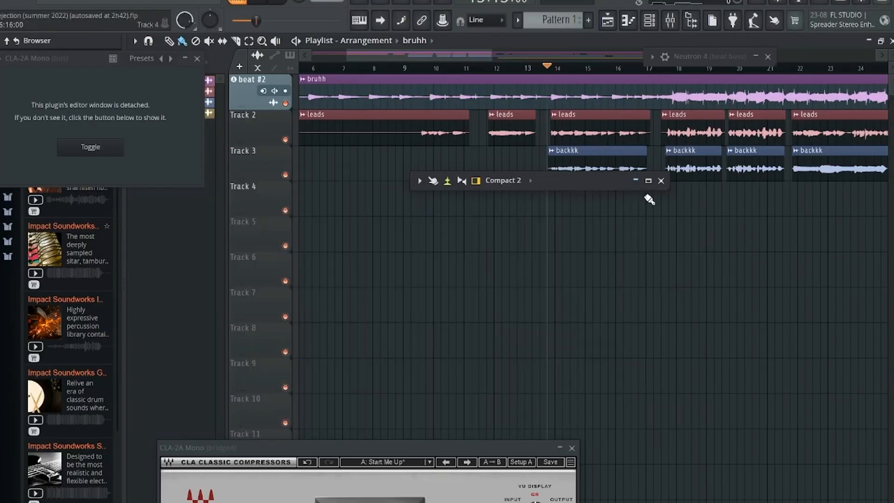
left_click(661, 180)
Step: Select all vocal clips on Tracks 2 to 4 in the playlist and consolidate them into a single audio clip
scroll(619, 222, "down", 4)
scroll(623, 227, "up", 1)
mouse_move(303, 133)
left_mouse_down()
mouse_move(377, 132)
mouse_move(826, 205)
mouse_move(575, 209)
left_mouse_up()
left_click(249, 41)
left_click(783, 202)
left_click(169, 41)
left_click(248, 41)
left_click_drag(356, 119, 880, 194)
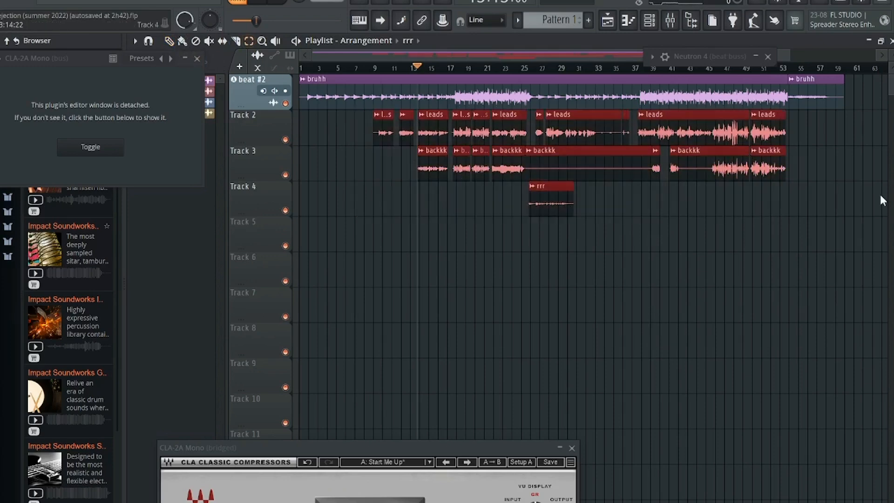
key("ctrl+alt+c")
key("Return")
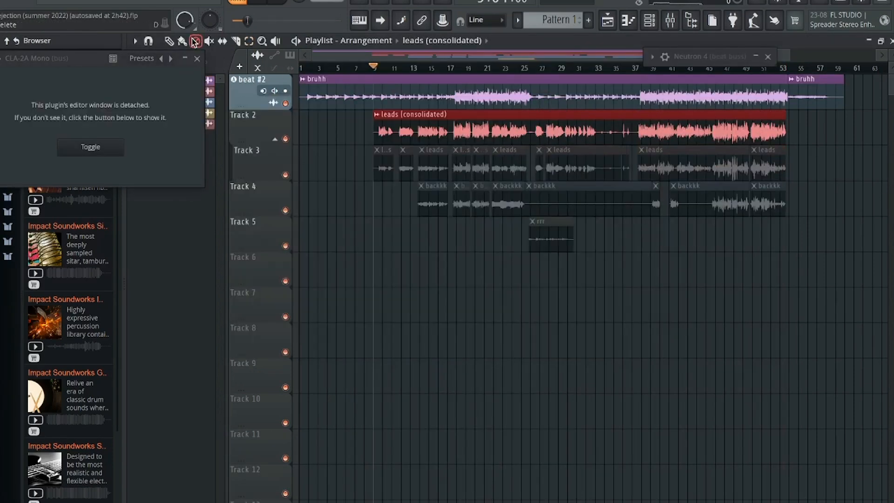
Step: Unmute the original backkk and rrr clips on Tracks 4 and 5 and close the CLA-2A window
left_click(209, 41)
mouse_move(383, 164)
left_mouse_down()
mouse_move(725, 176)
mouse_move(552, 236)
left_mouse_up()
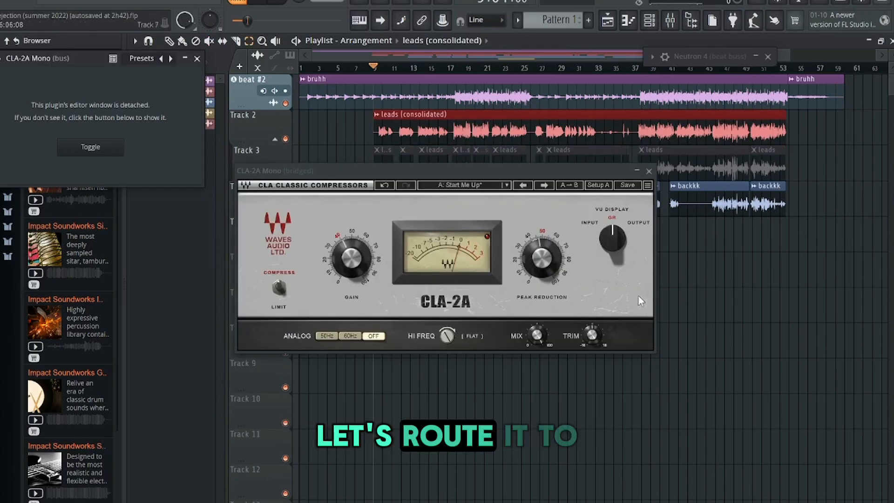
left_click(650, 171)
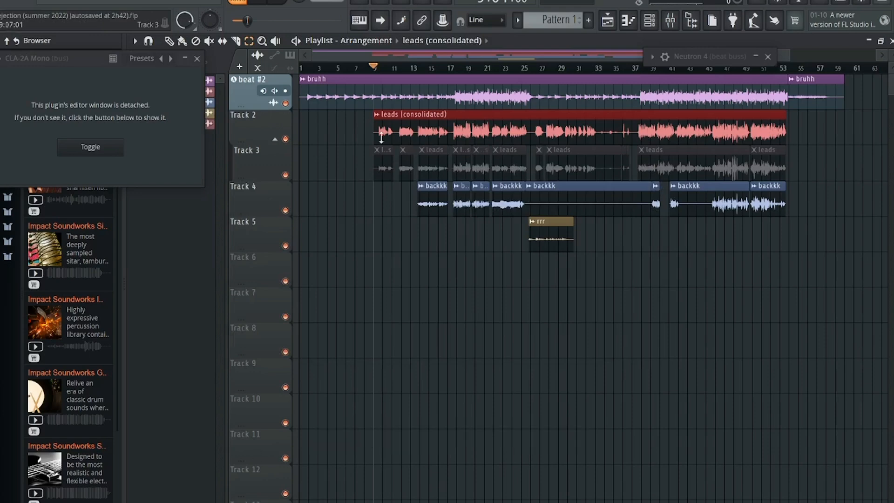
Step: Open the channel settings of the leads (consolidated) clip and bring up the mixer
left_click(169, 42)
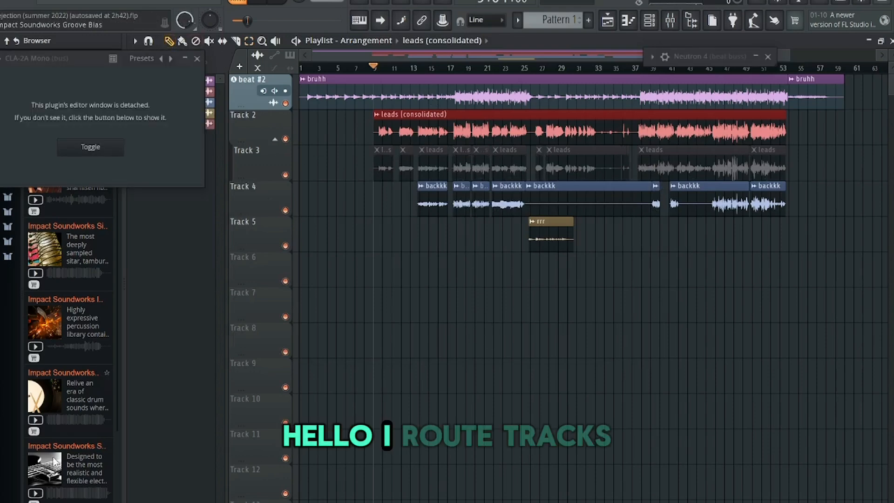
double_click(421, 129)
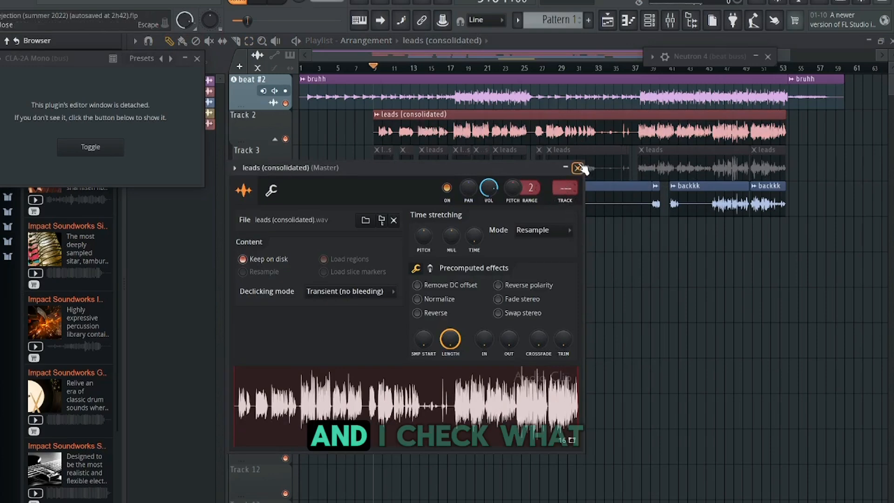
left_click(153, 1)
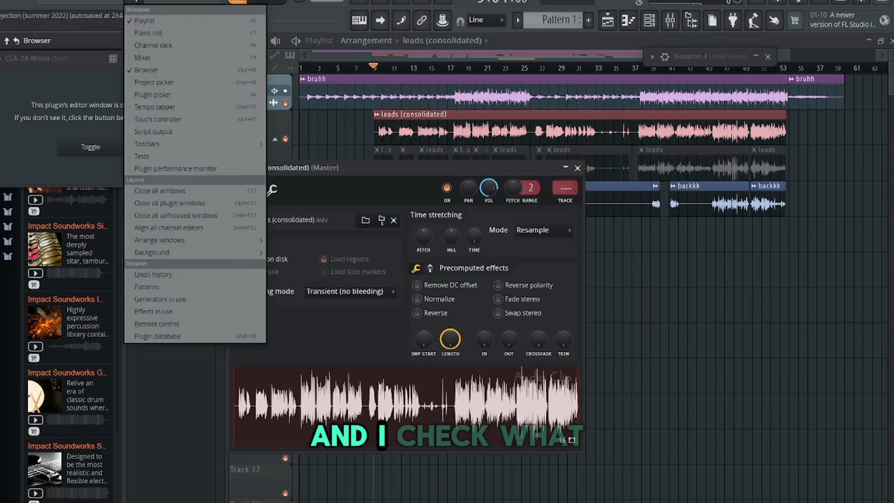
left_click(157, 59)
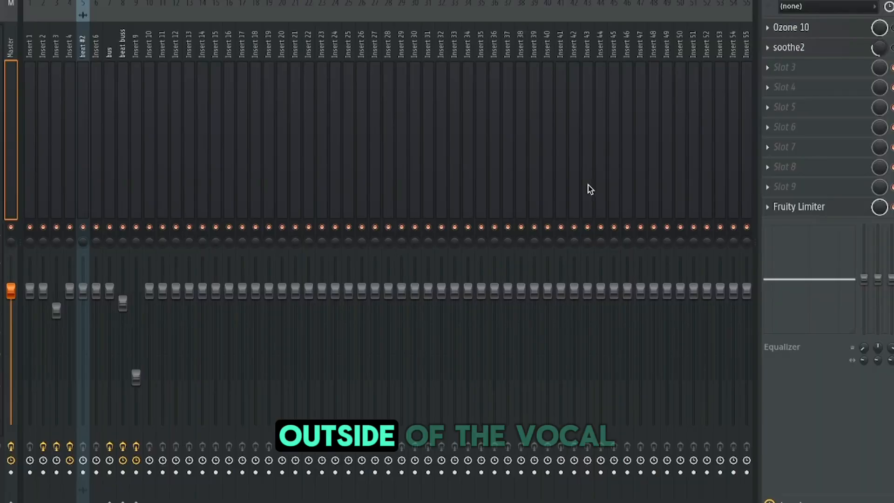
Step: Look through mixer tracks 7 to 9 to find a free track for the consolidated leads
left_click(107, 55)
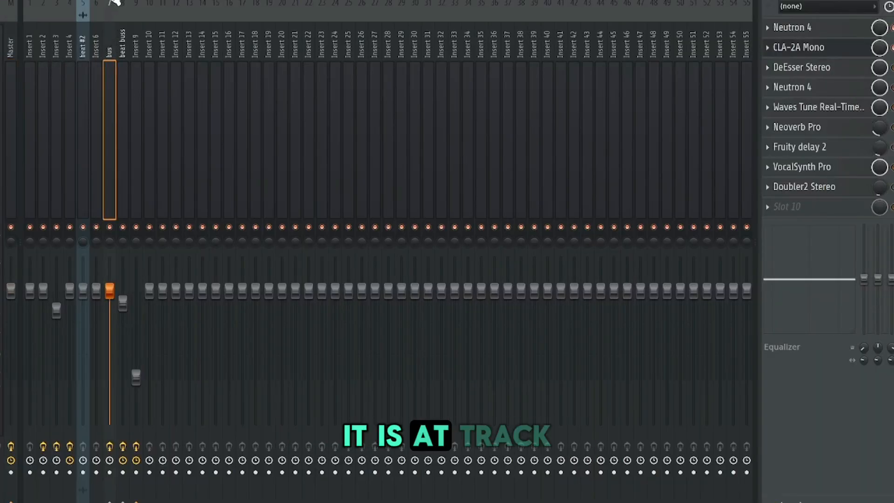
left_click(137, 38)
left_click(110, 44)
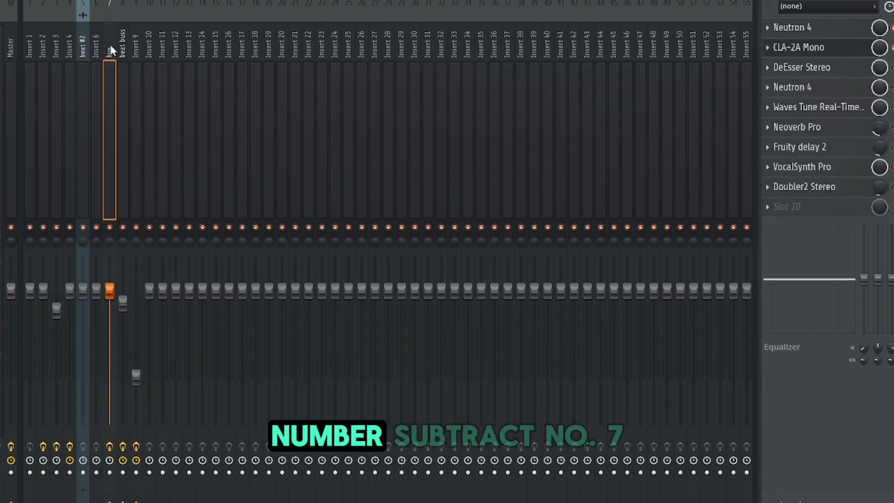
left_click(124, 40)
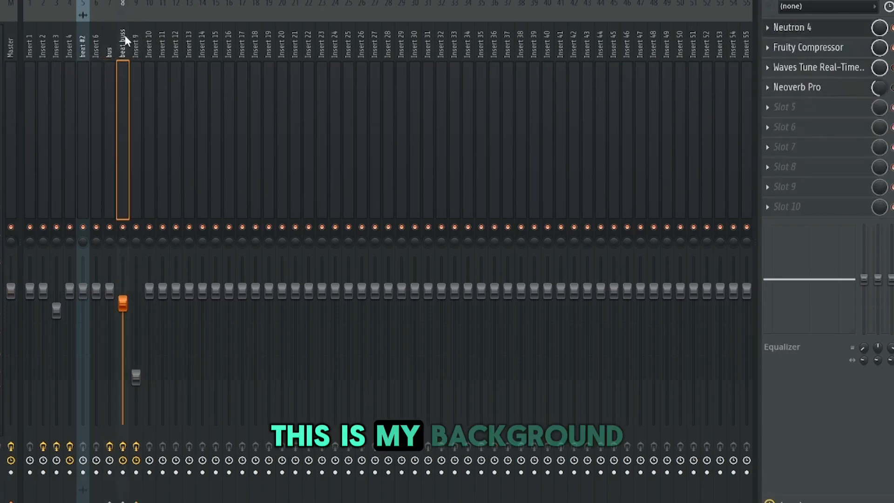
left_click(135, 40)
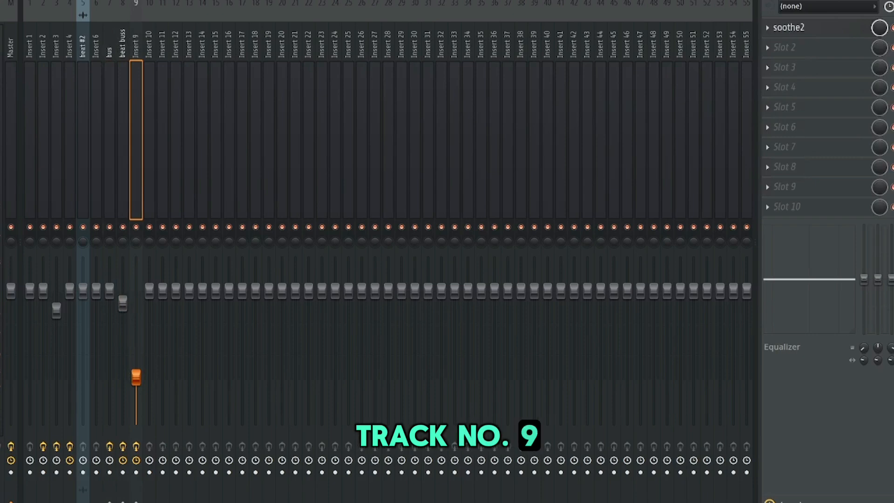
left_click(145, 83)
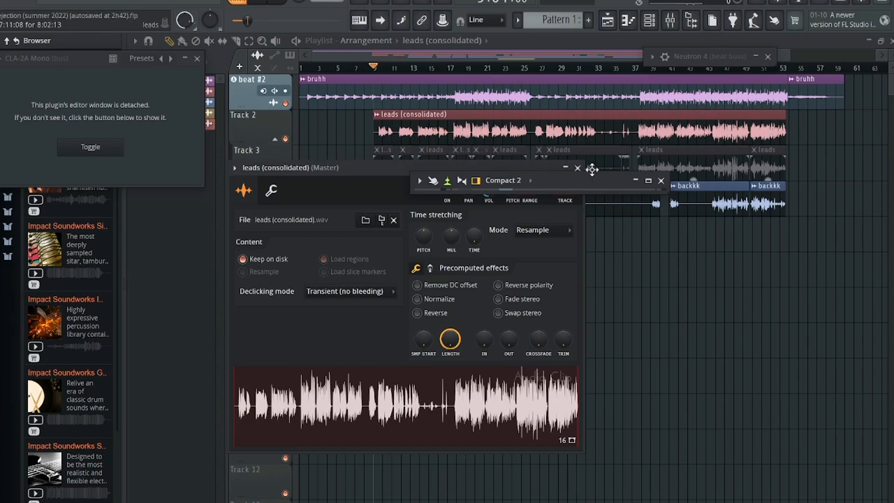
Step: Route the leads (consolidated) clip to mixer track 10 and close its settings
left_click(662, 181)
double_click(641, 131)
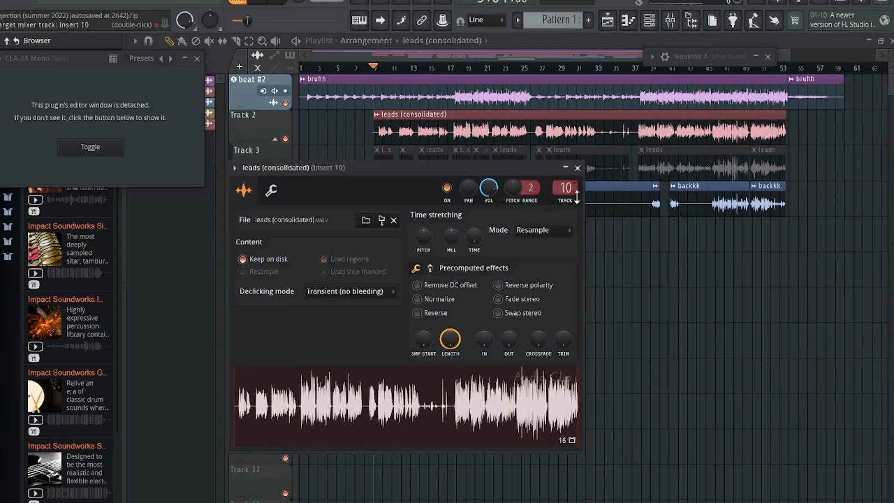
left_click(577, 168)
Step: Open the mixer and load Neutron 4 in the first effect slot of Insert 10
key("F9")
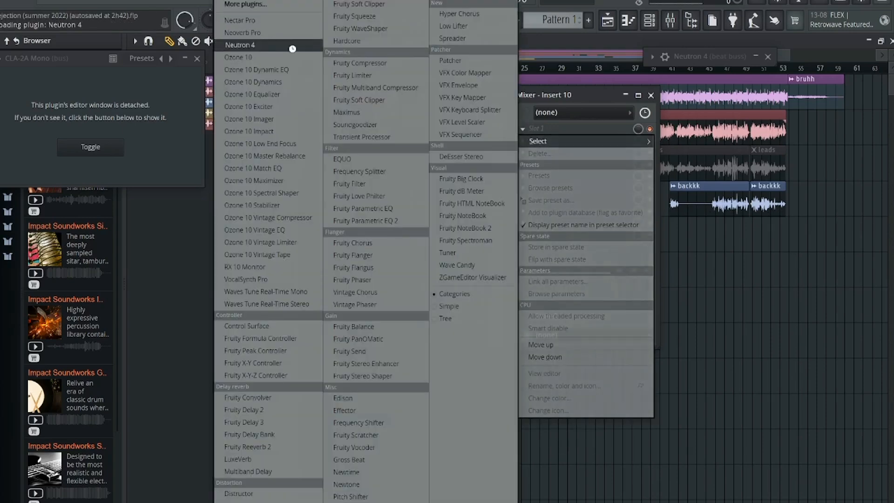
left_click(463, 104)
left_click(441, 136)
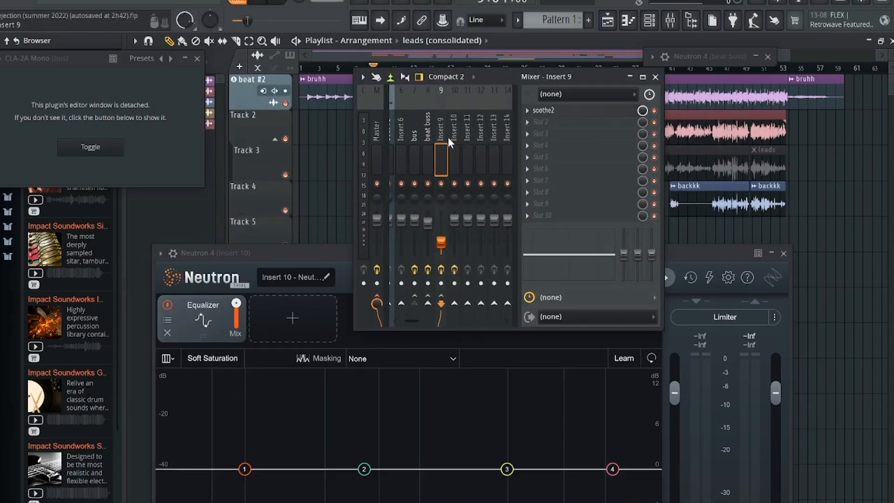
Step: Change Neutron equalizer band 1 to a Flat Highpass filter and set its frequency to about 130 Hz
left_click(233, 188)
mouse_move(251, 267)
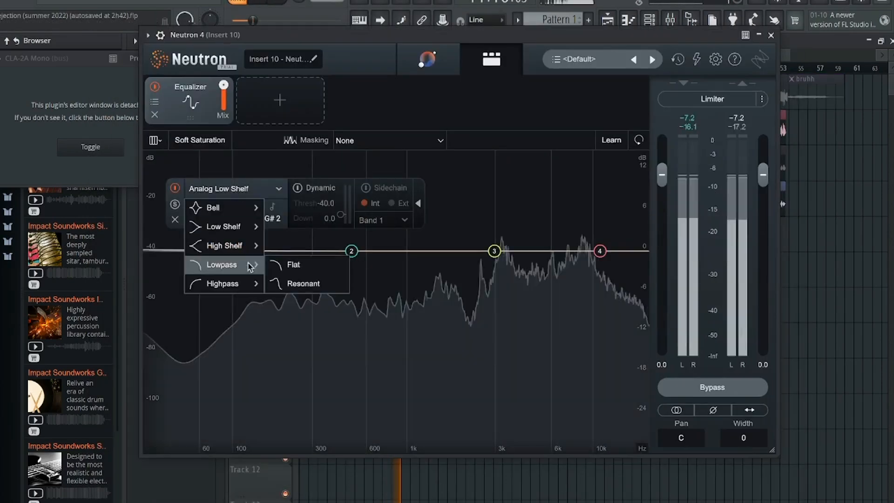
mouse_move(250, 283)
left_click(293, 284)
mouse_move(234, 253)
left_mouse_down()
mouse_move(259, 255)
mouse_move(251, 254)
left_mouse_up()
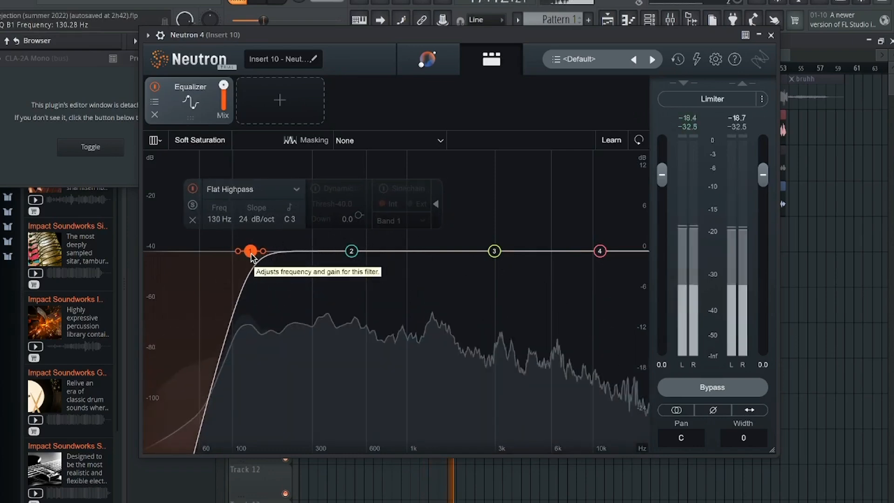
Step: Change Neutron equalizer band 4 to a Flat Lowpass filter
left_click(600, 251)
left_click(490, 189)
mouse_move(429, 263)
left_click(501, 264)
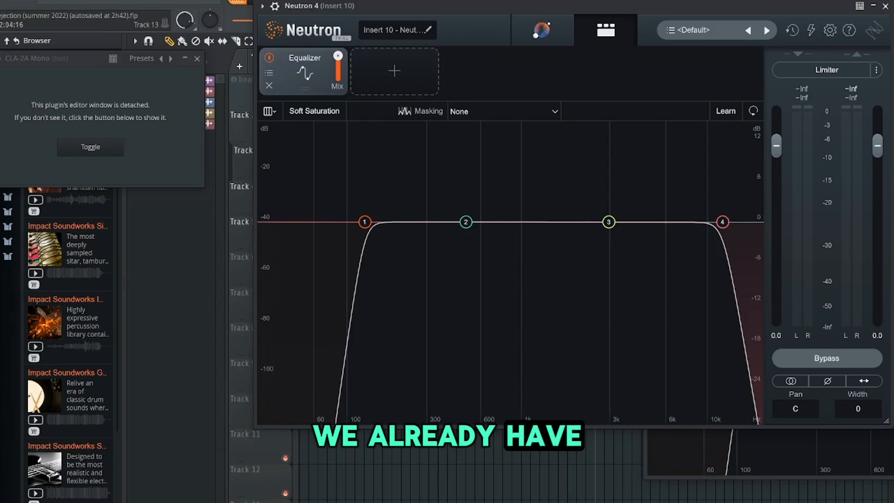
Step: Minimize the Neutron editor and open the plugin selection for the second effect slot of Insert 10
left_click(875, 6)
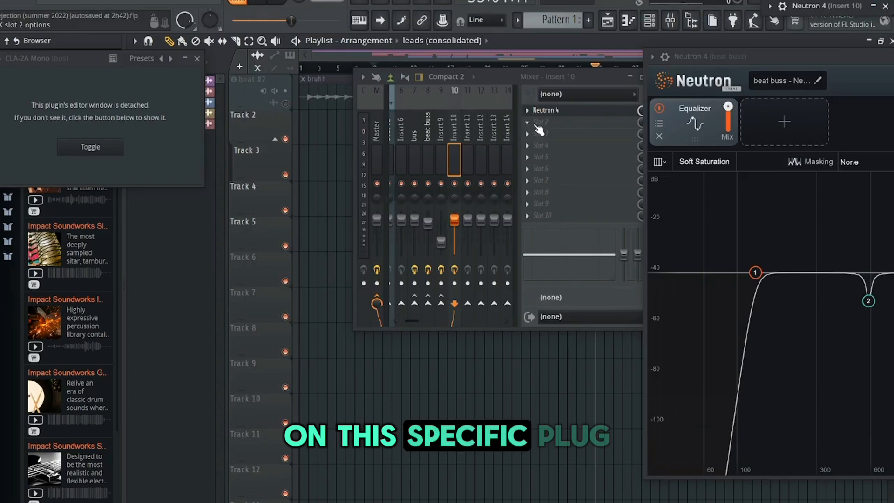
left_click(527, 123)
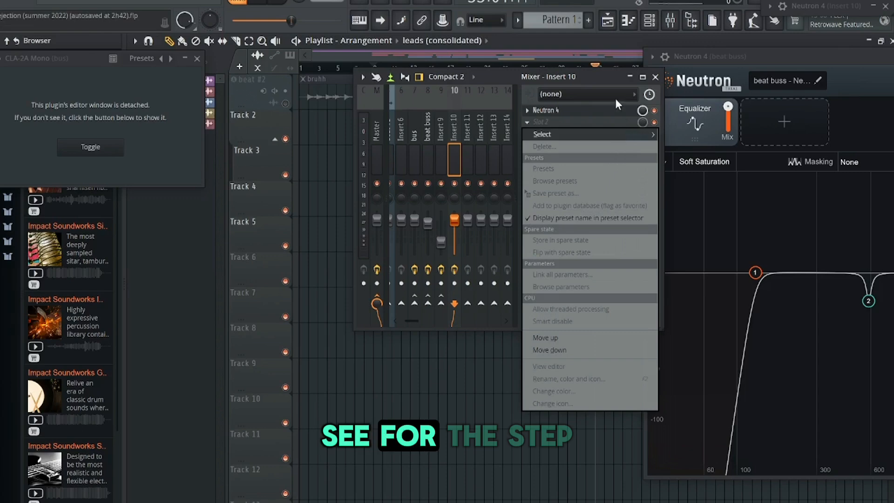
mouse_move(606, 134)
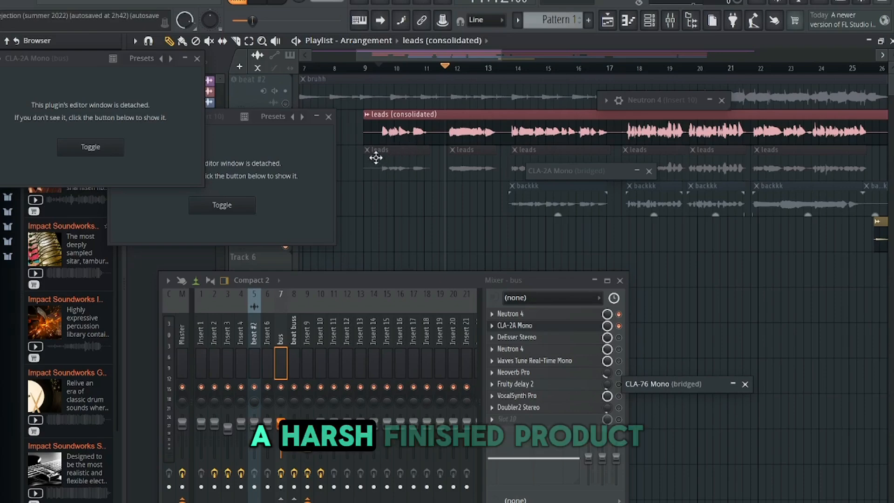
Step: Save the project and load DeEsser Mono in the third effect slot of Insert 10
left_click(51, 1)
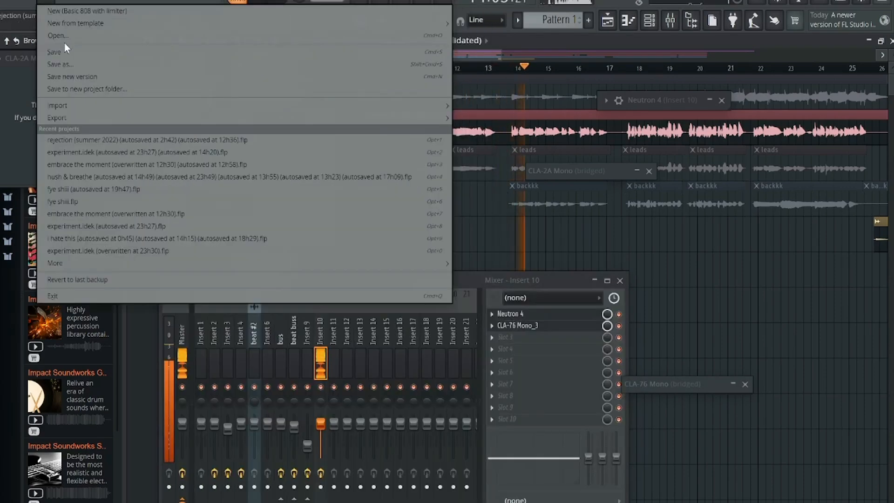
left_click(63, 48)
left_click(492, 337)
left_click(655, 409)
type("de")
double_click(334, 278)
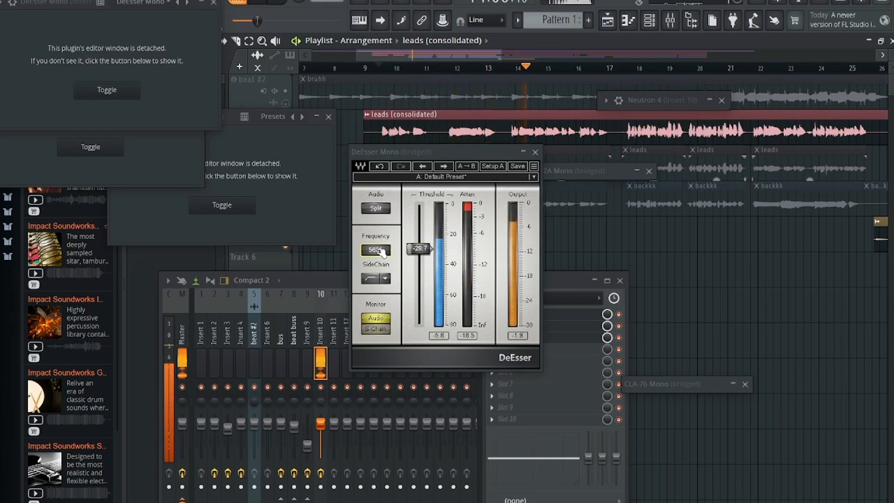
Step: Stop playback and minimize the DeEsser and CLA-76 editors
key("space")
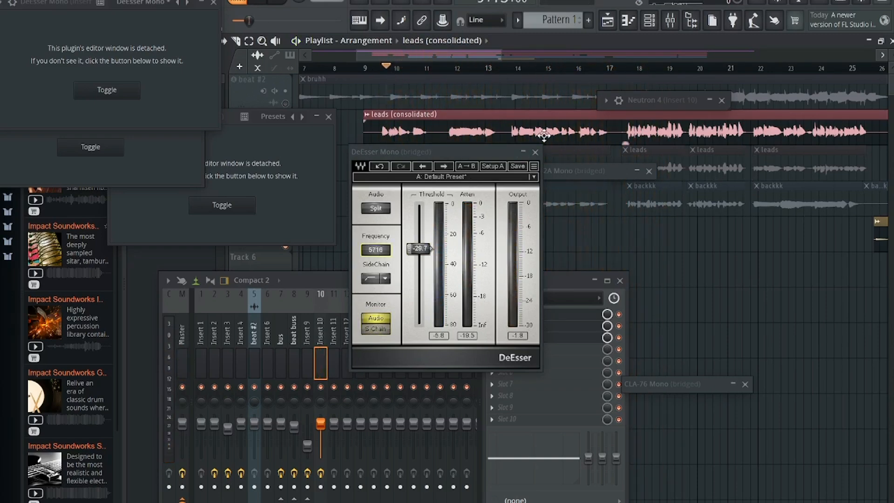
left_click(523, 152)
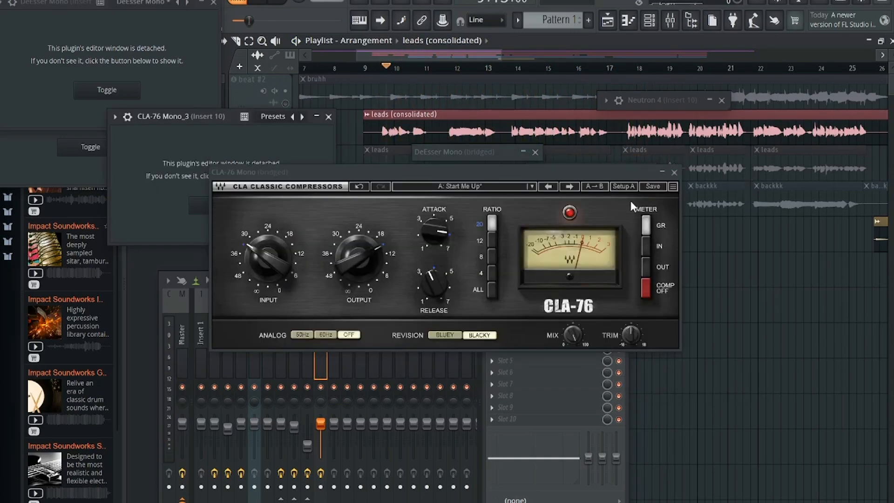
left_click(661, 172)
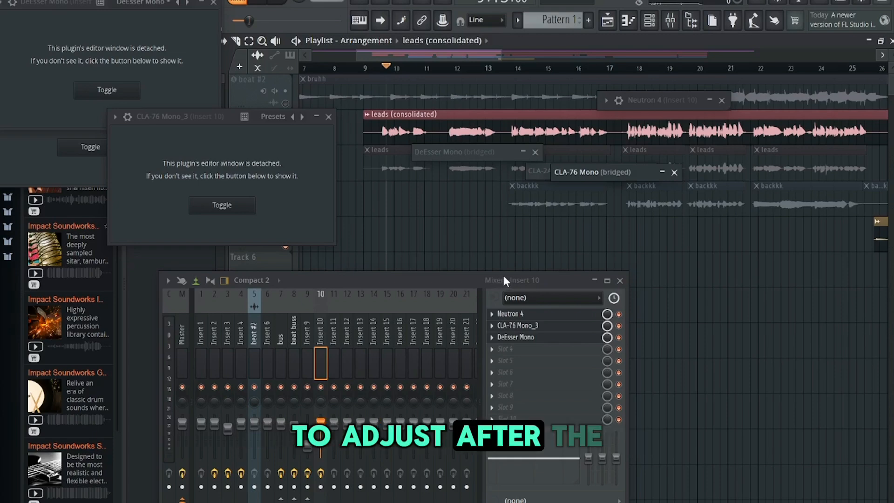
Step: Load another Neutron 4 in the fourth effect slot of Insert 10 and reposition its window
left_click(500, 350)
left_click(225, 53)
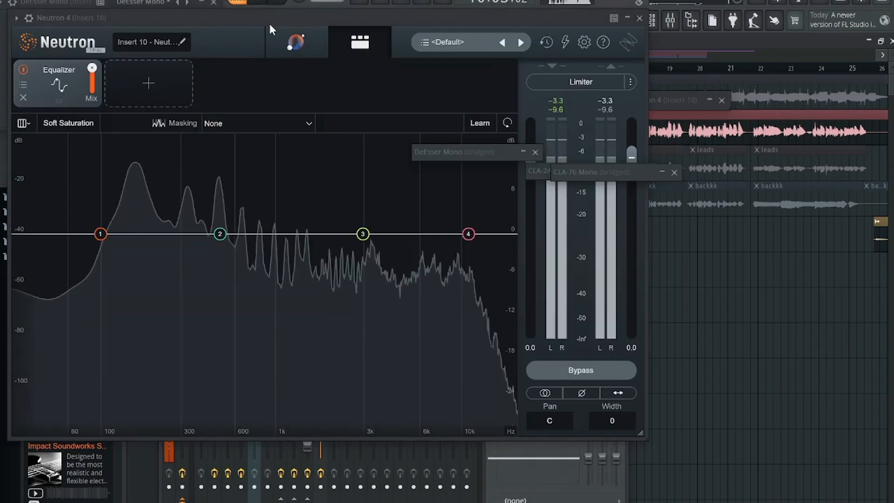
left_click_drag(270, 24, 447, 7)
left_click(279, 217)
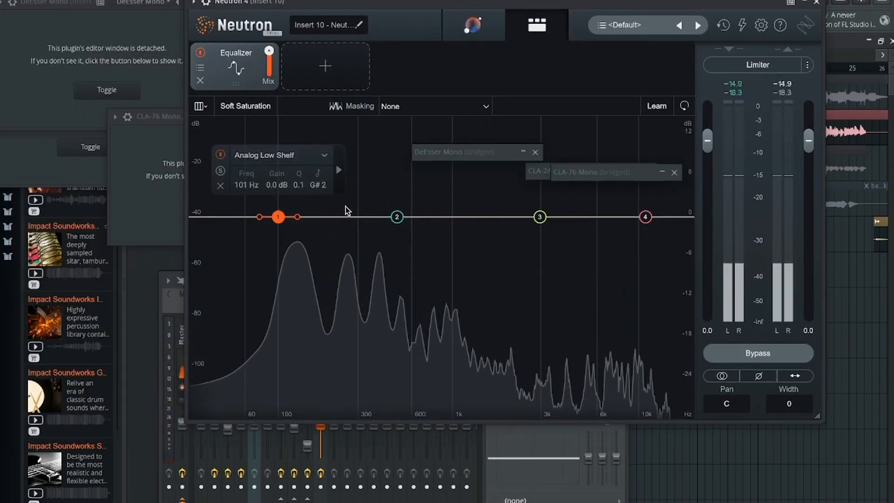
left_click_drag(423, 5, 316, 49)
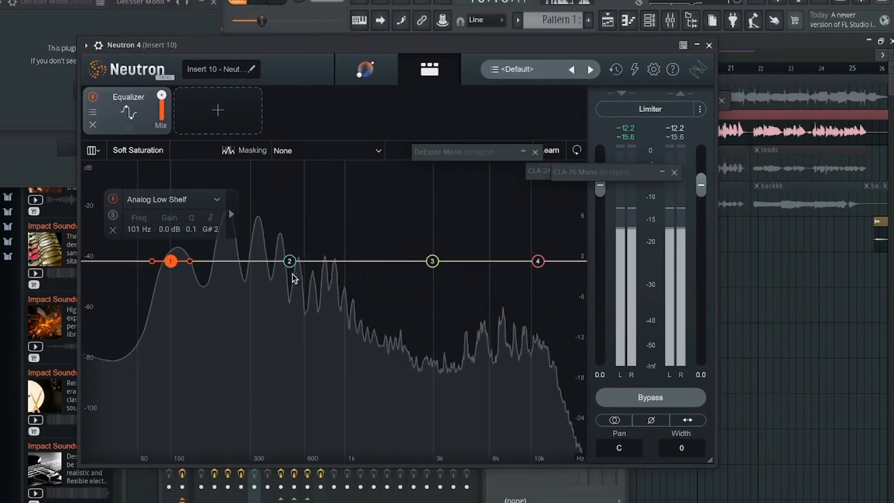
Step: Change equalizer band 4 to a Flat Lowpass filter with a 48 dB/oct slope at about 12075 Hz
left_click(538, 261)
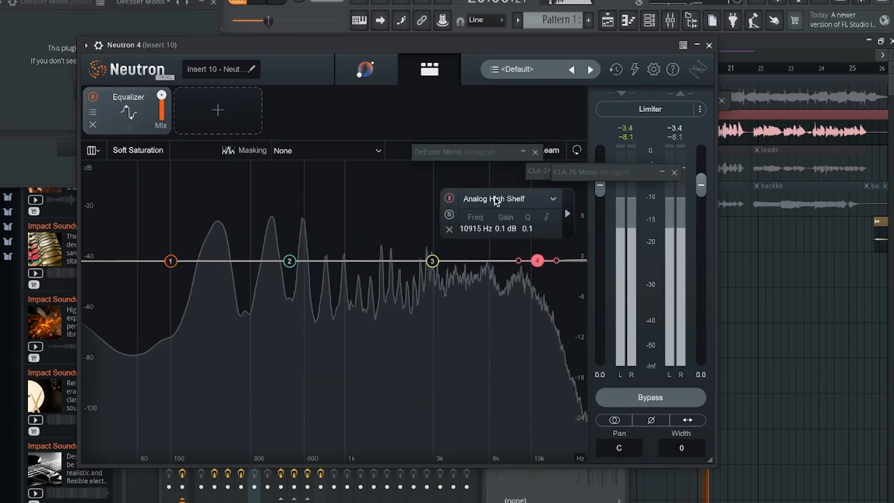
left_click(496, 201)
mouse_move(470, 275)
left_click(430, 275)
left_click_drag(520, 262, 529, 263)
mouse_move(538, 261)
left_mouse_down()
mouse_move(555, 263)
mouse_move(547, 264)
left_mouse_up()
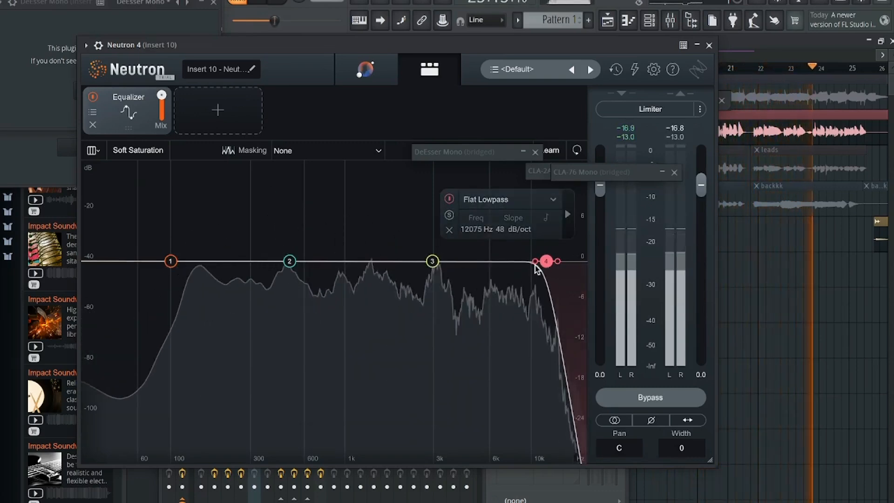
Step: Change equalizer band 1 to a Flat Highpass filter with a 48 dB/oct slope at about 130 Hz and minimize Neutron
left_click(171, 262)
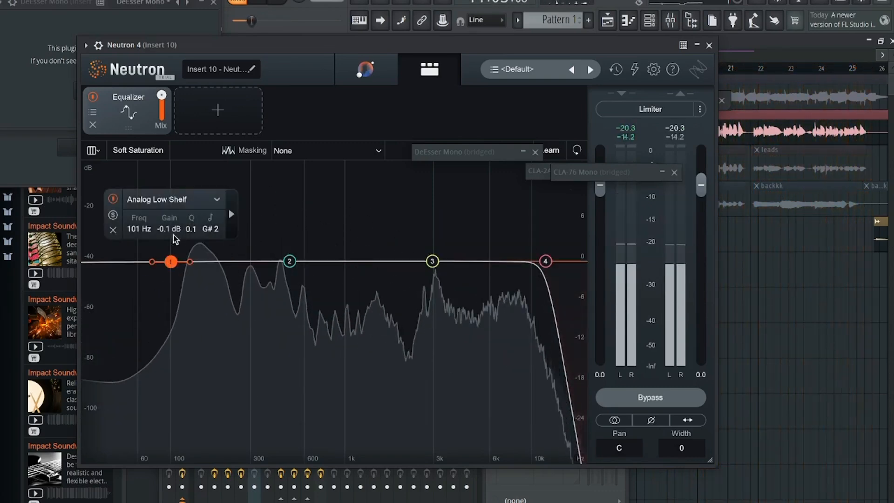
left_click(217, 199)
mouse_move(176, 273)
left_click(231, 273)
left_click(217, 199)
mouse_move(177, 291)
left_click(231, 291)
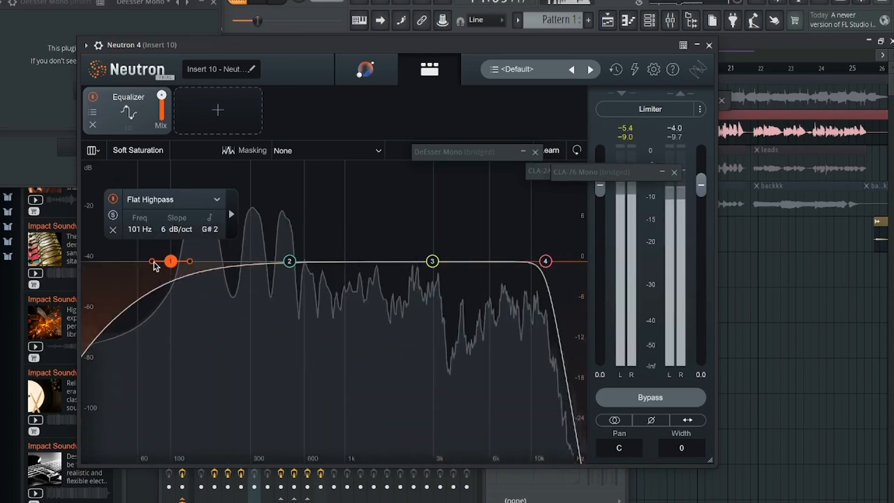
left_click_drag(154, 263, 192, 272)
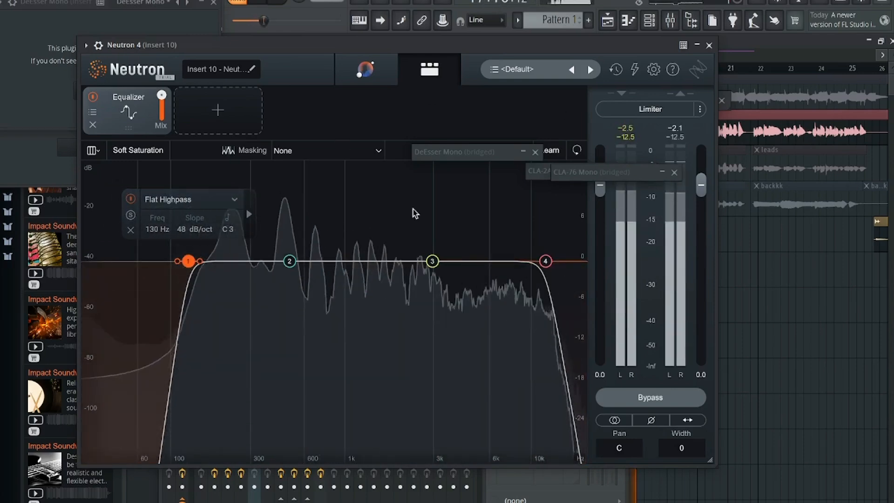
left_click(697, 45)
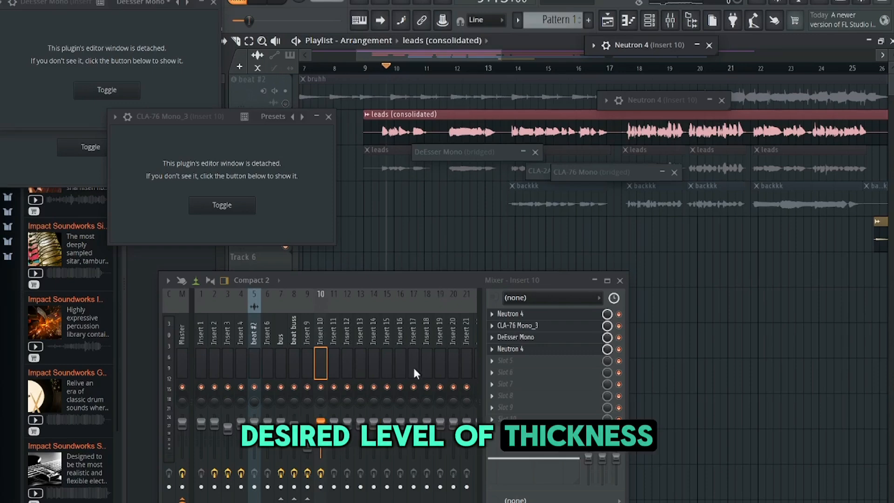
Step: Mute playlist Track 4, unmute the beat #2 track and play from bar 9
left_click(281, 361)
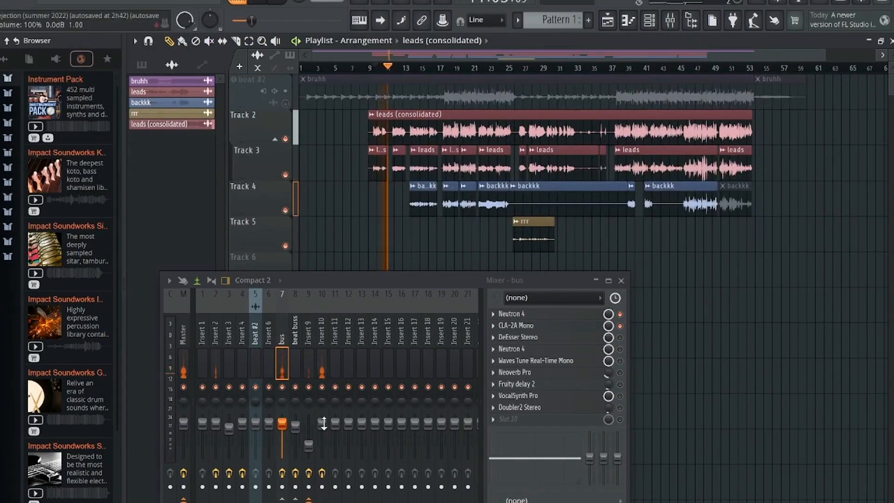
left_click(286, 210)
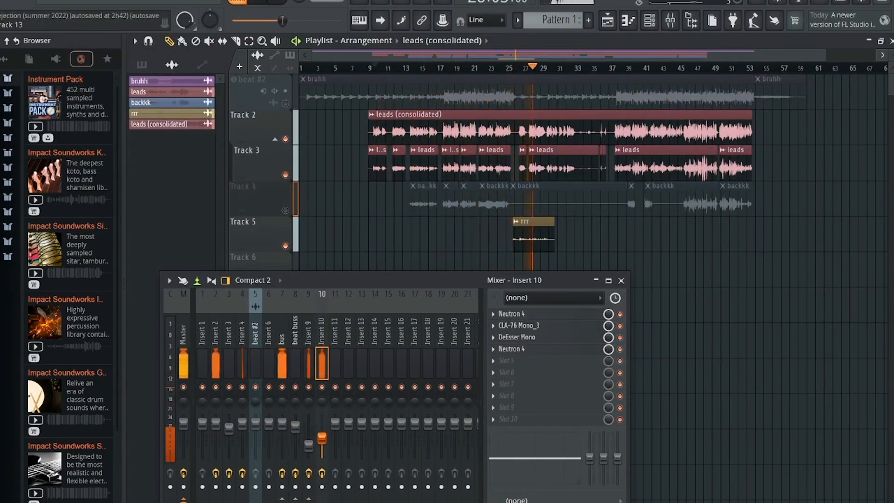
left_click(285, 103)
left_click(369, 68)
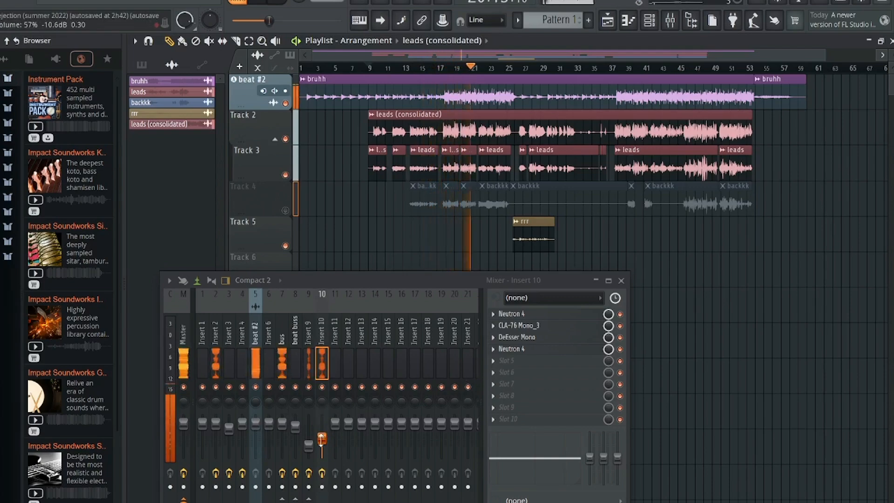
Step: Review both Neutron 4 instances on Insert 10 during playback from bar 9, minimizing each editor
left_click(512, 349)
left_click(697, 45)
left_click(704, 26)
left_click(369, 68)
left_click(512, 314)
left_click(603, 95)
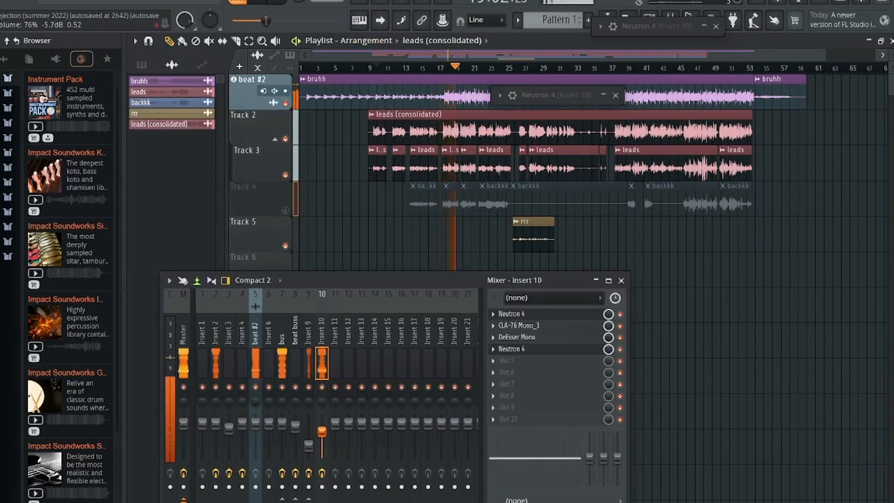
Step: Lower the Insert 10 fader slightly, stop playback and move the mixer higher over the playlist
left_click_drag(322, 438, 322, 440)
key("space")
left_click_drag(335, 275, 356, 185)
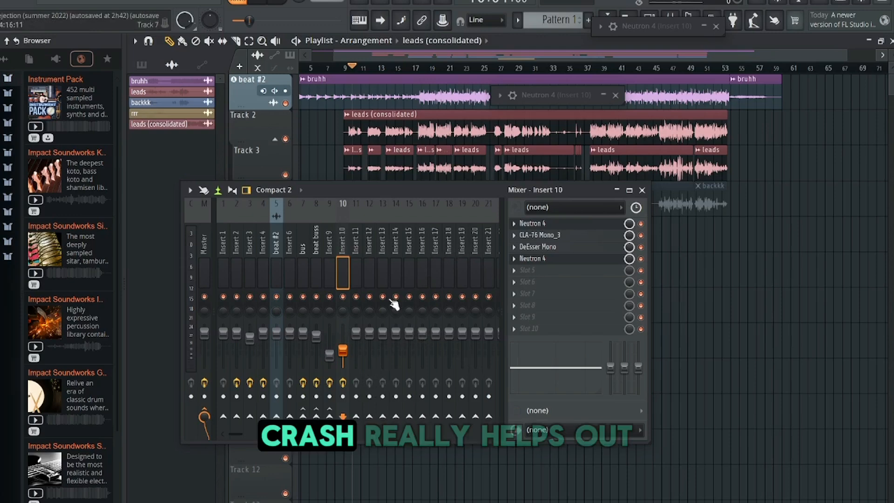
Step: Route Insert 10 to the bus track and play the song to check the mix
key("space")
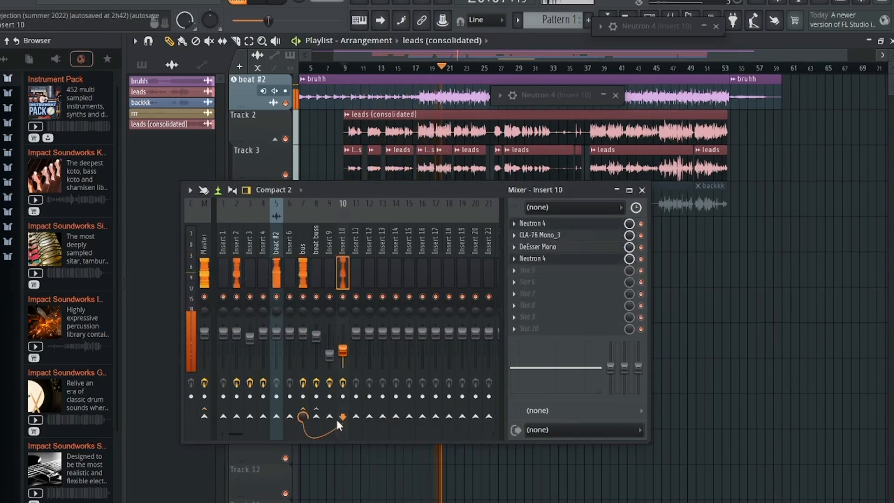
left_click(286, 103)
key("space")
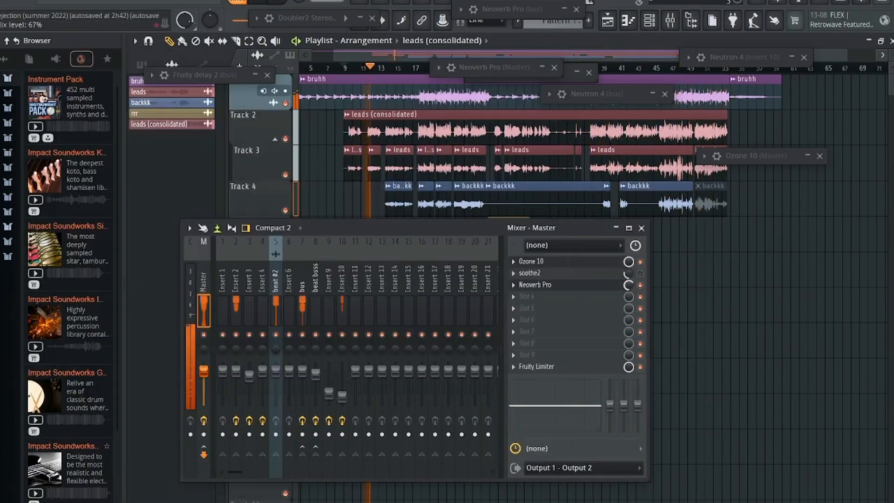
left_click_drag(552, 274, 552, 289)
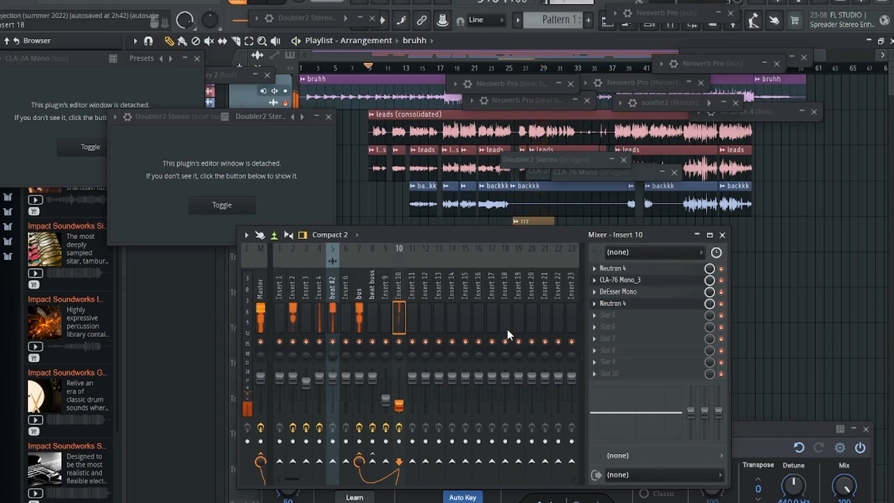
key("space")
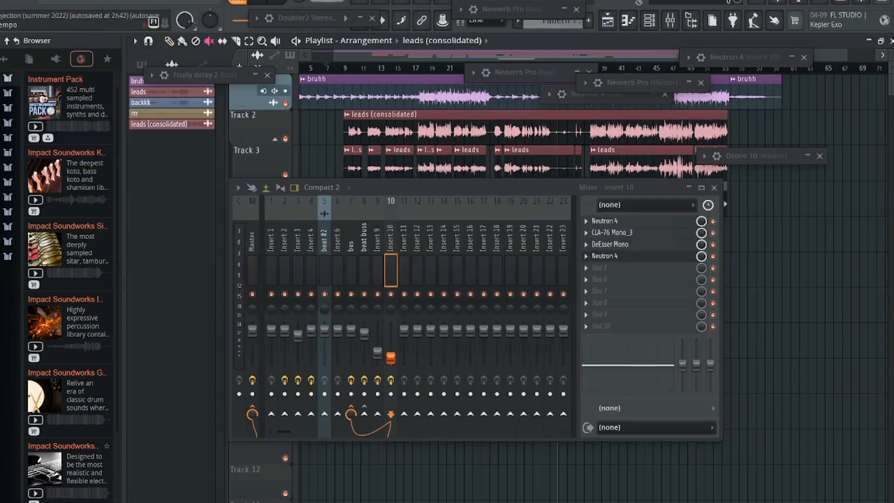